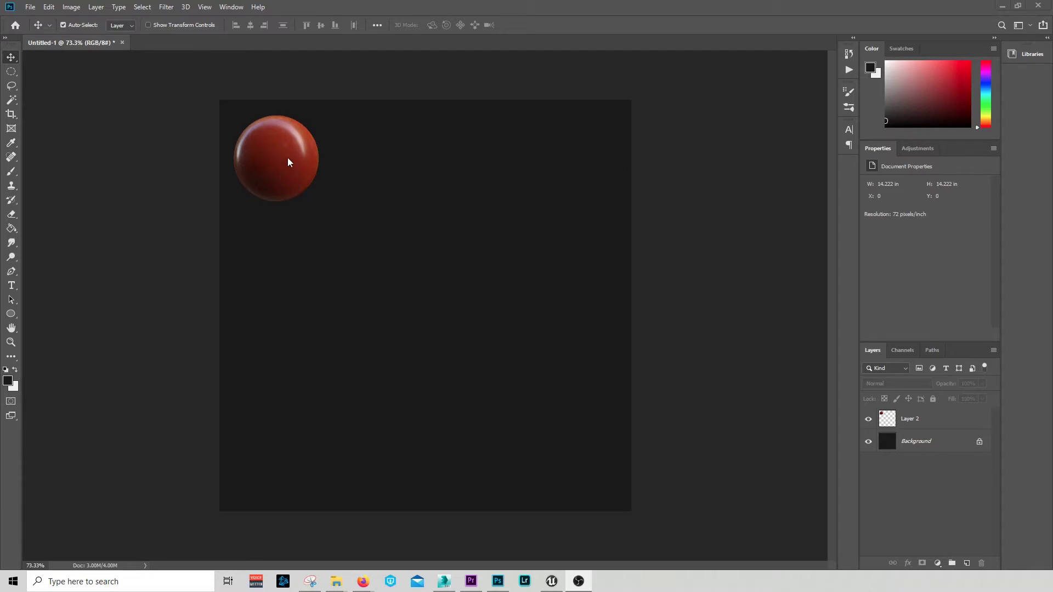
Step: Bring Photoshop forward and make the red sphere's Layer 2 the active layer
scroll(267, 142, "up", 8)
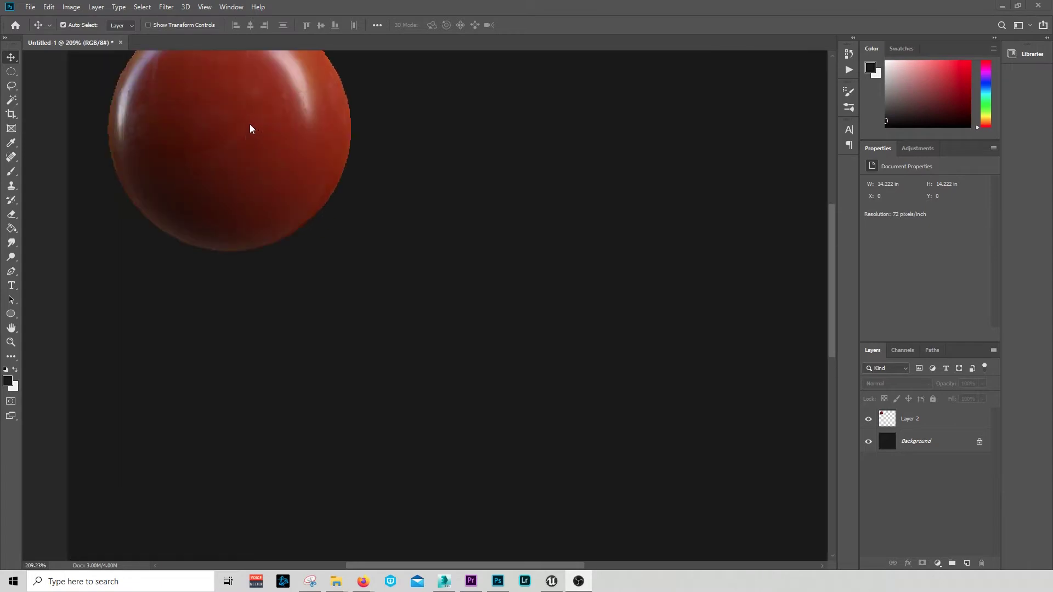
scroll(374, 254, "down", 8)
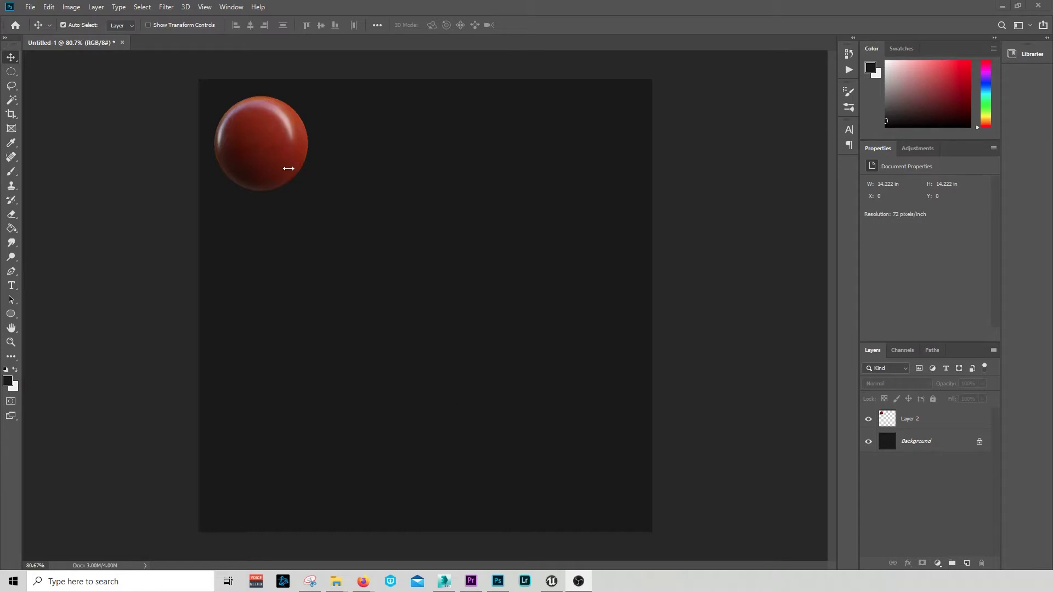
left_click(272, 160)
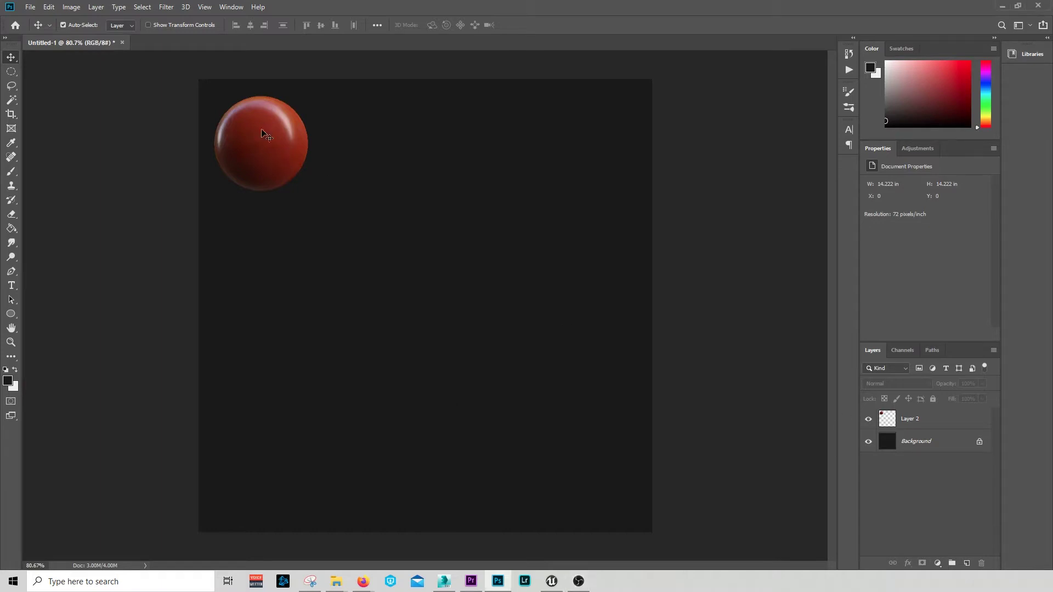
left_click(884, 420)
left_click(868, 418)
left_click(867, 419)
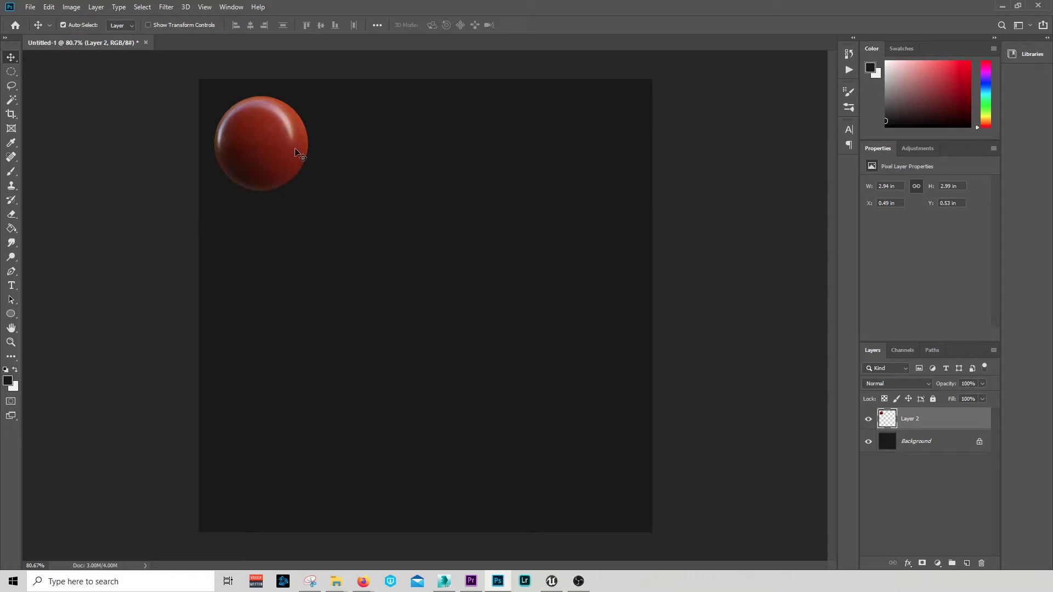
Step: Switch to the Mixer Brush, load it with red sphere paint, and undo a test stroke
left_click(11, 172)
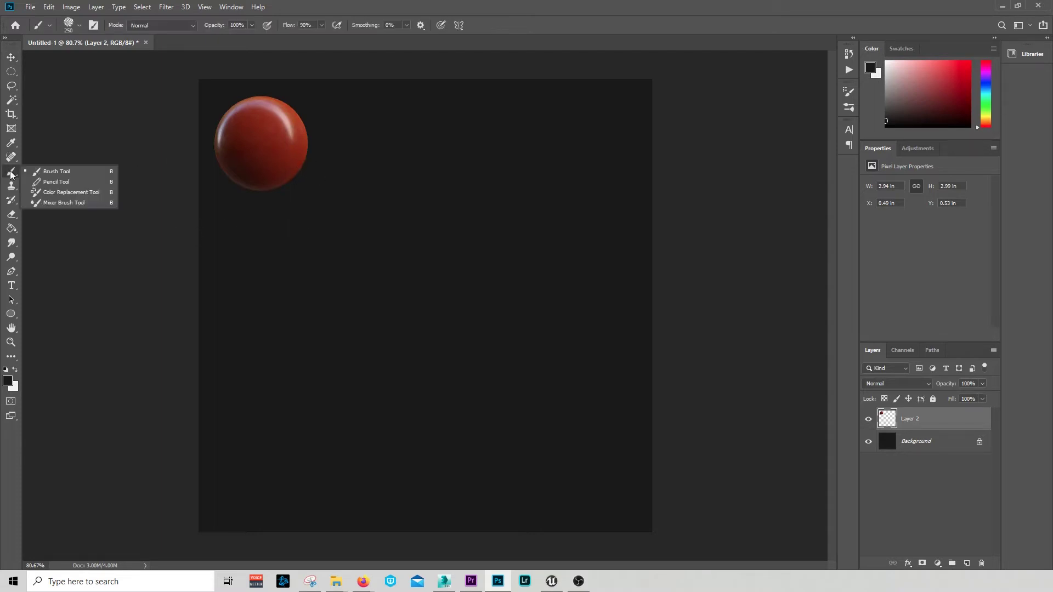
left_click(68, 203)
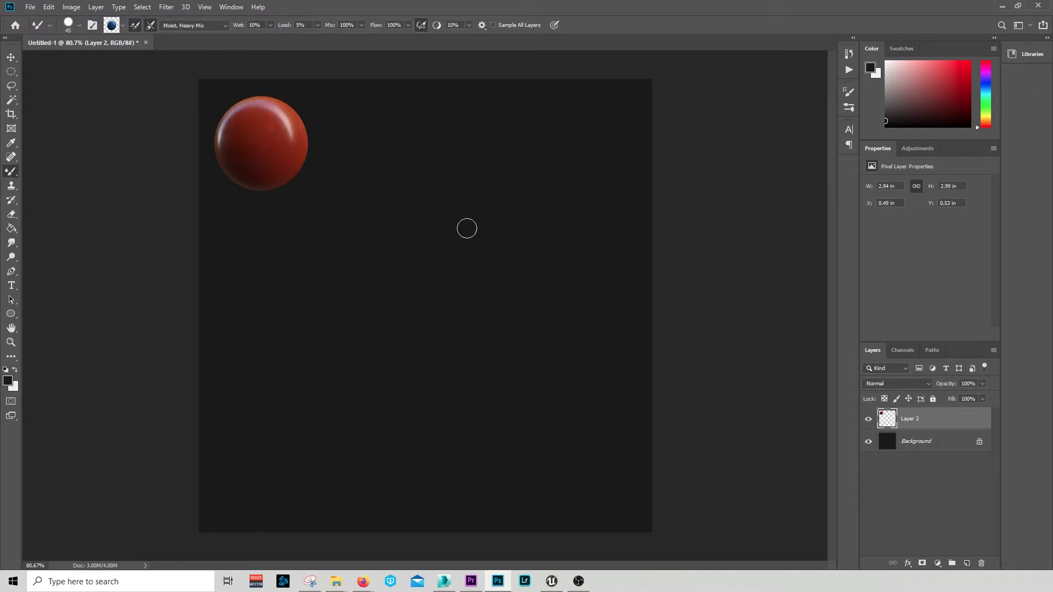
left_click(262, 145, "alt")
left_click(273, 117, "alt")
mouse_move(508, 241)
left_mouse_down()
mouse_move(436, 257)
mouse_move(454, 400)
left_mouse_up()
key("ctrl+z")
Step: Enlarge the mixer brush to size 250, ready to resample the sphere
key("bracketright")
key("bracketright")
key("bracketright")
key("bracketright")
key("bracketright")
key("bracketright")
key("bracketright")
key("bracketright")
key("bracketright")
key("bracketright")
key("bracketright")
key("alt")
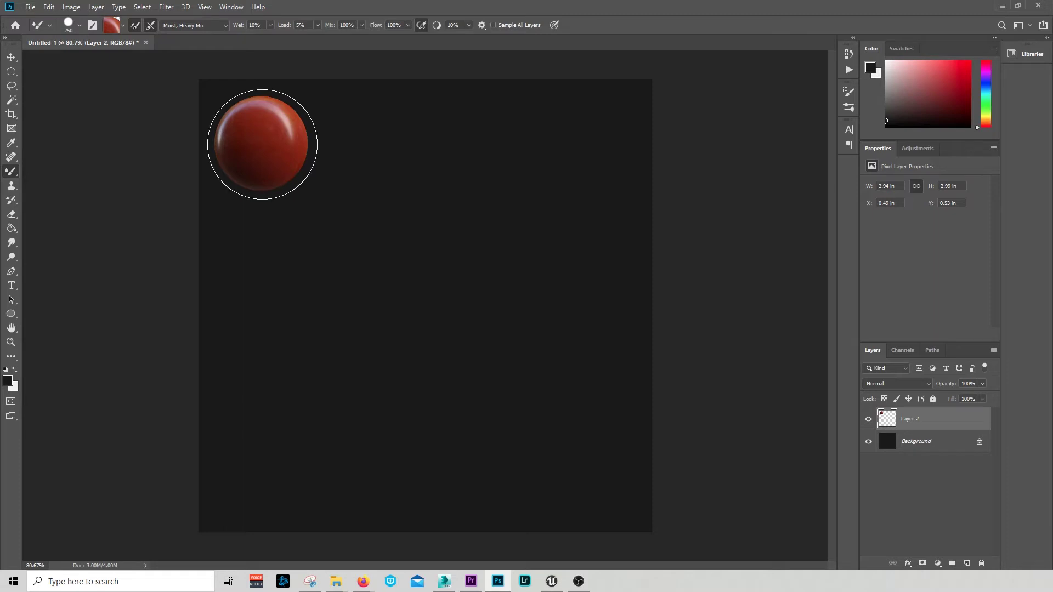
key("alt")
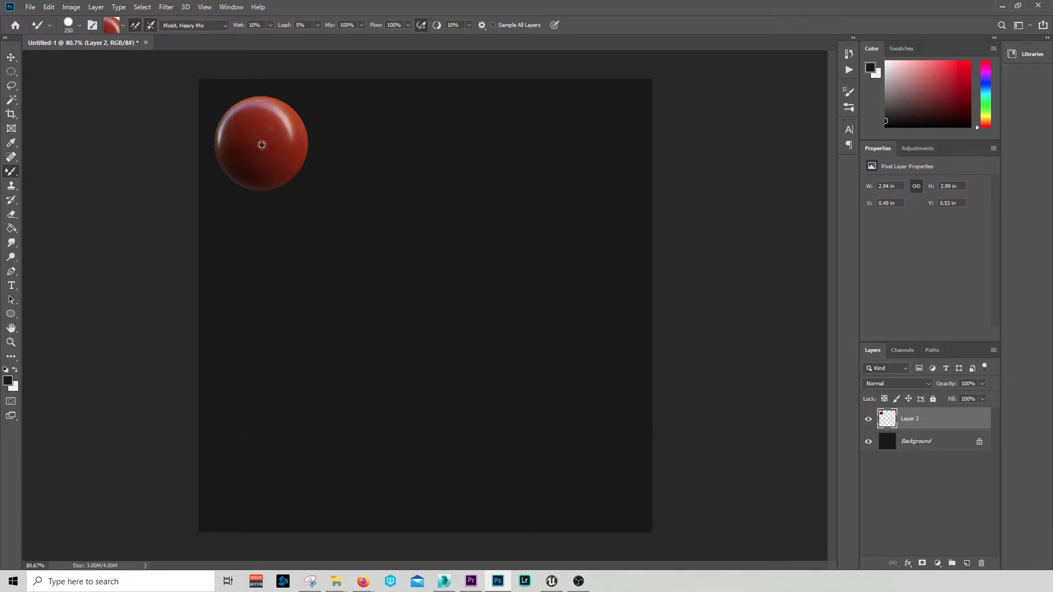
Step: Load a whole-sphere sample, choose the Dry, Heavy Load preset, and add an empty Layer 3
left_click(261, 145, "alt")
left_click(175, 26)
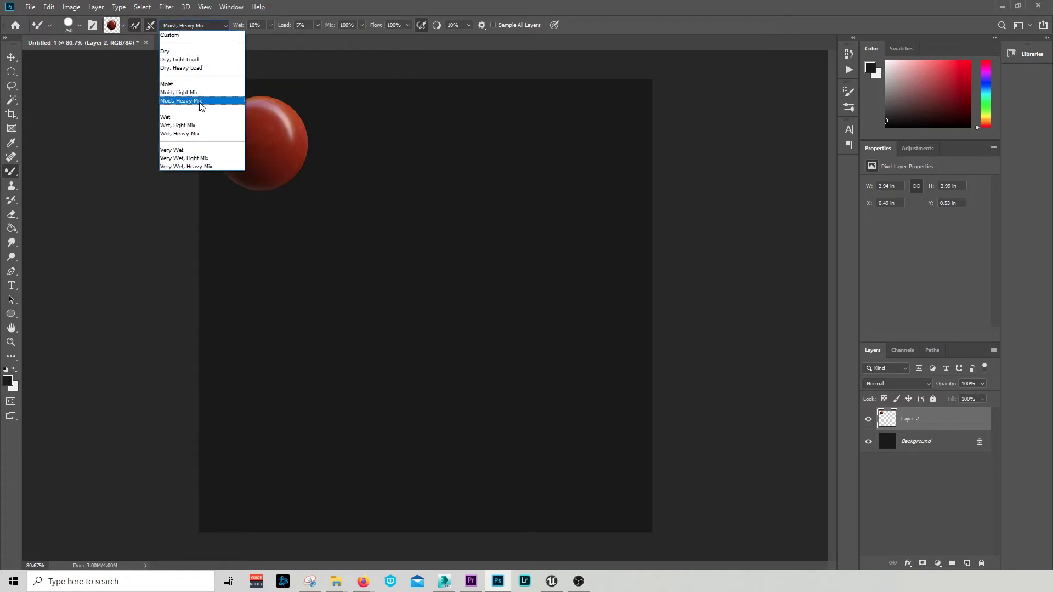
left_click(181, 67)
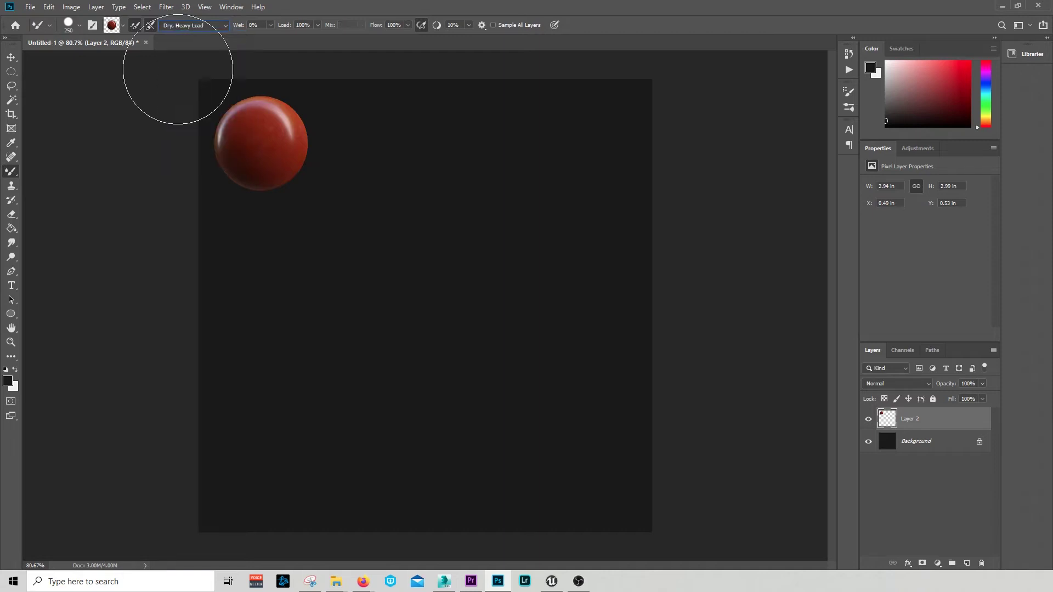
left_click(195, 25)
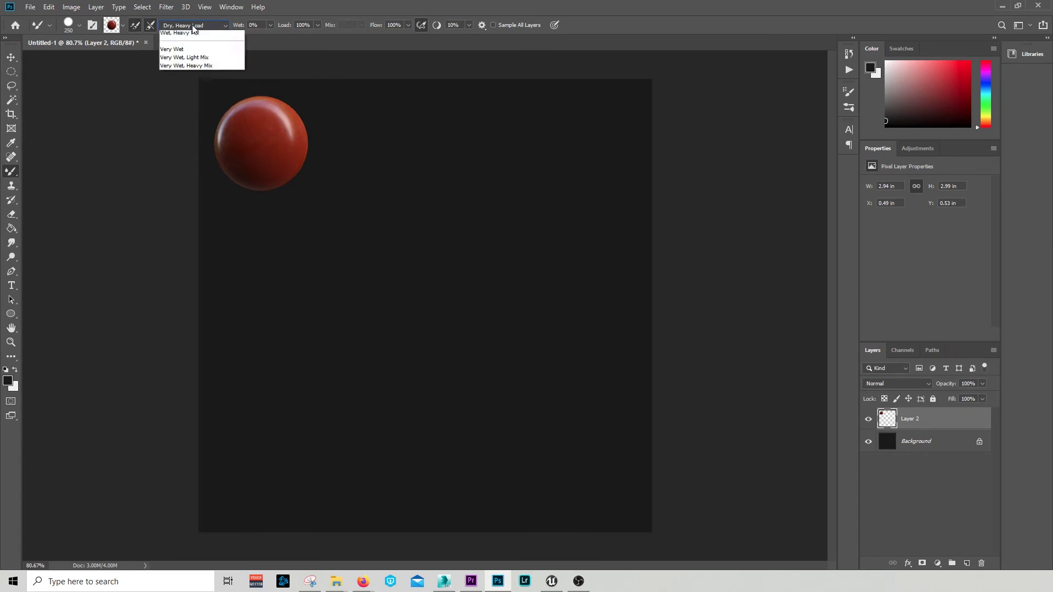
left_click(181, 82)
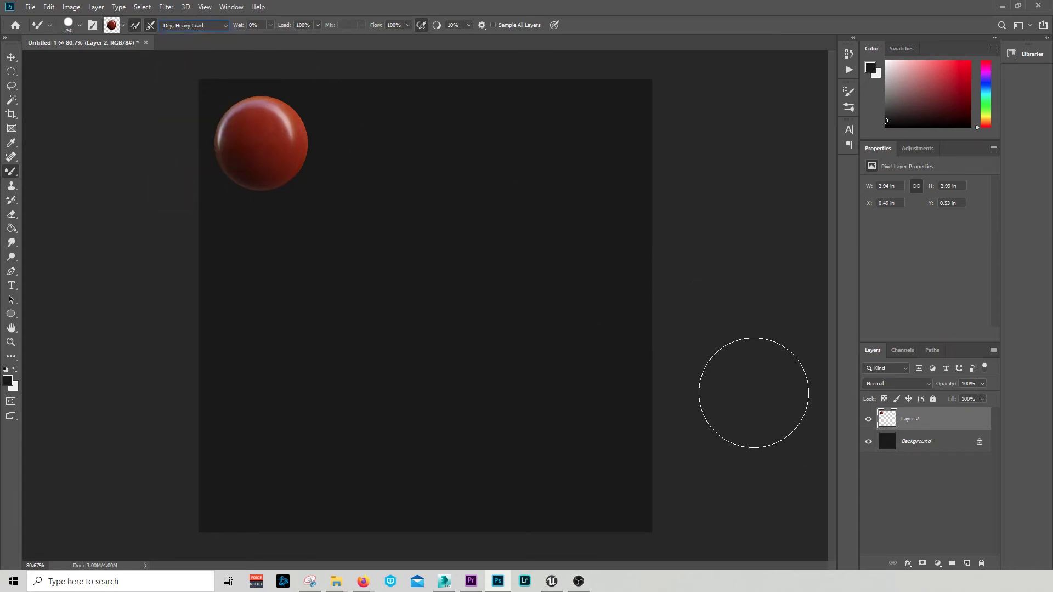
left_click(966, 563)
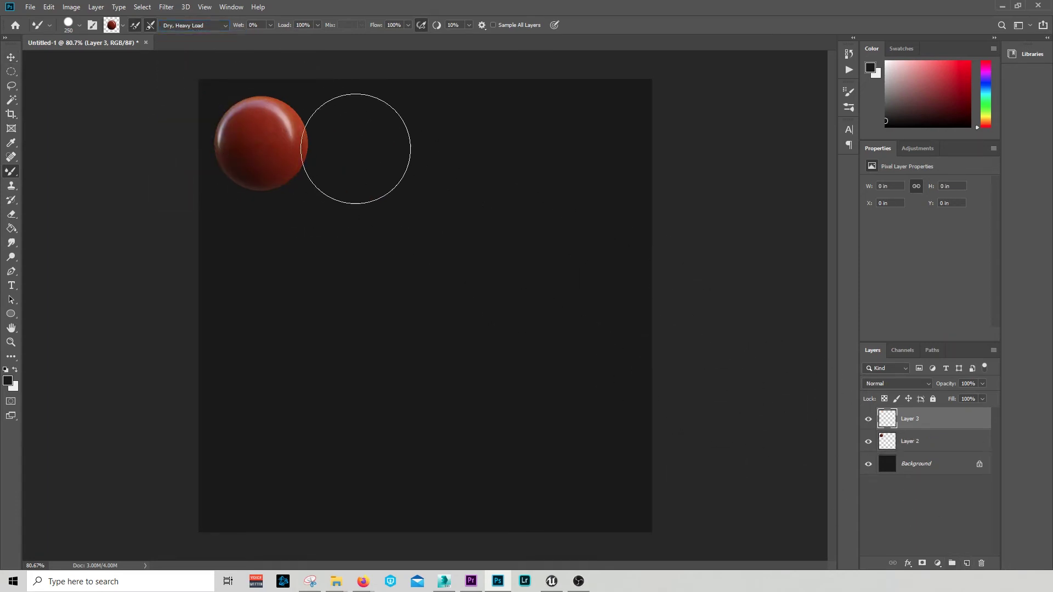
Step: Shrink the mixer brush from 250 down to 45 px with the [ key
key("bracketleft")
key("bracketleft")
key("bracketleft")
key("bracketleft")
key("bracketleft")
key("bracketleft")
key("bracketleft")
key("bracketleft")
key("bracketleft")
key("bracketleft")
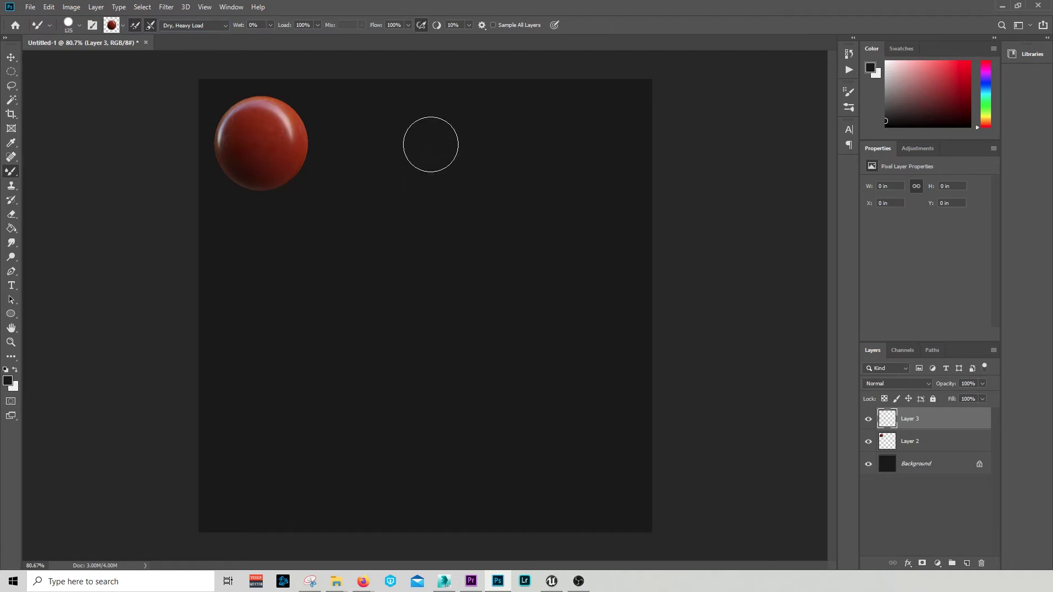
key("bracketleft")
Step: Paint eight wavy red cable strokes running top to bottom across the canvas
left_click_drag(428, 79, 420, 546)
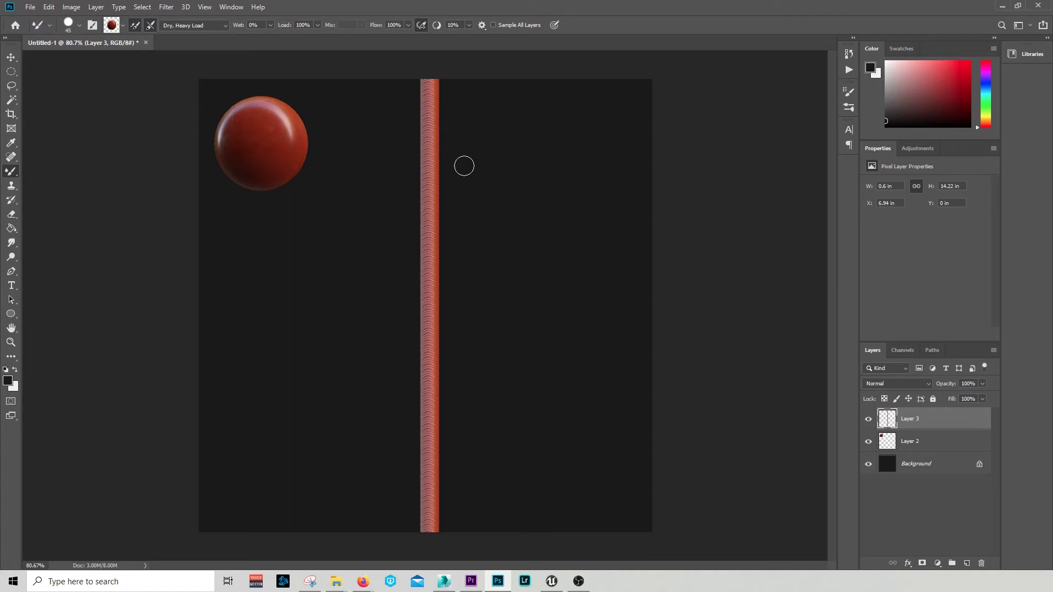
left_click_drag(465, 74, 364, 559)
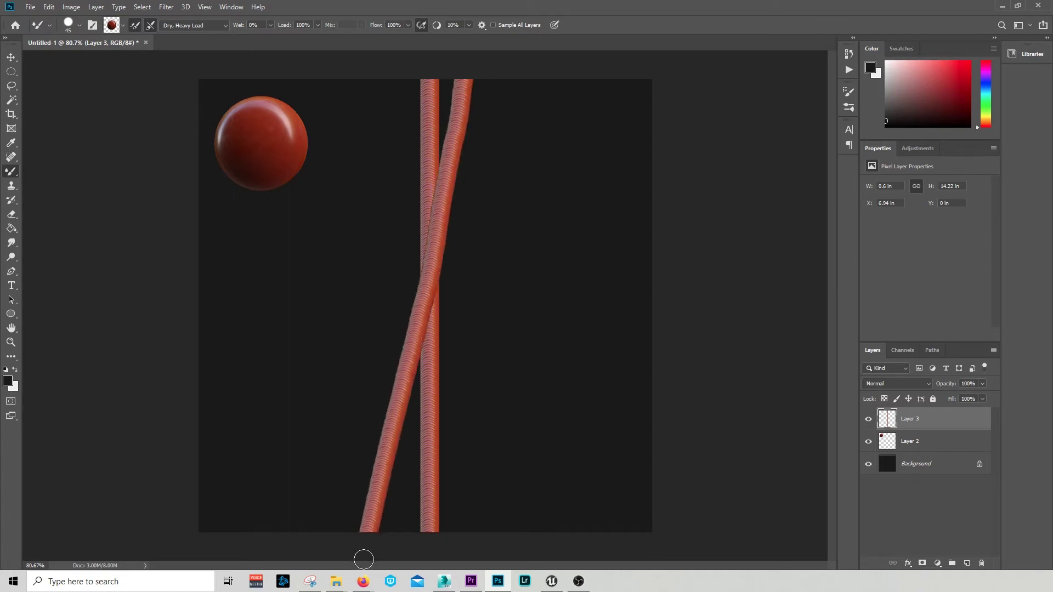
mouse_move(391, 78)
left_mouse_down()
mouse_move(409, 354)
mouse_move(399, 573)
left_mouse_up()
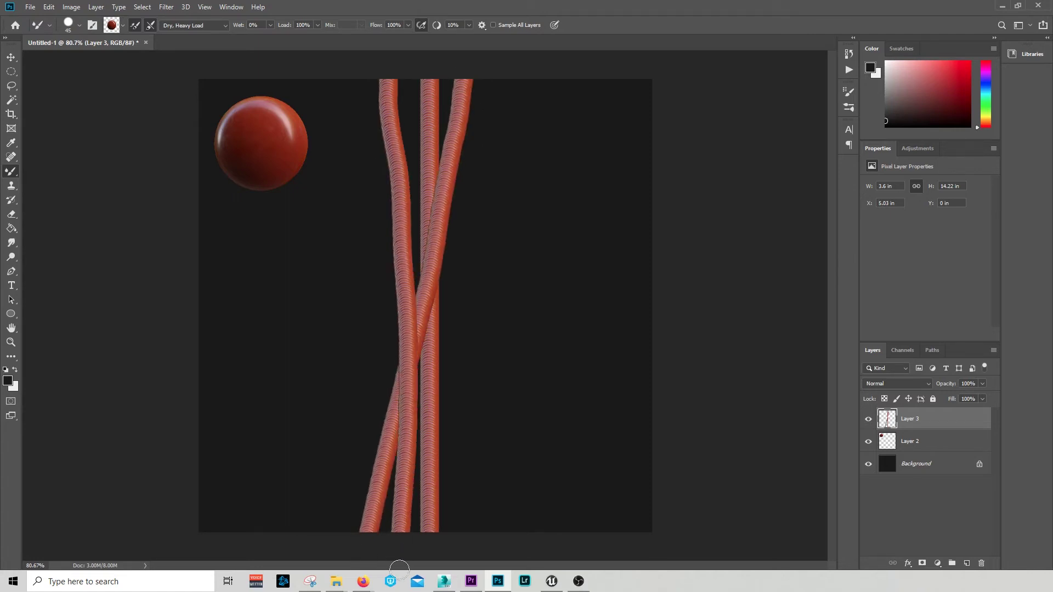
left_click_drag(472, 82, 476, 543)
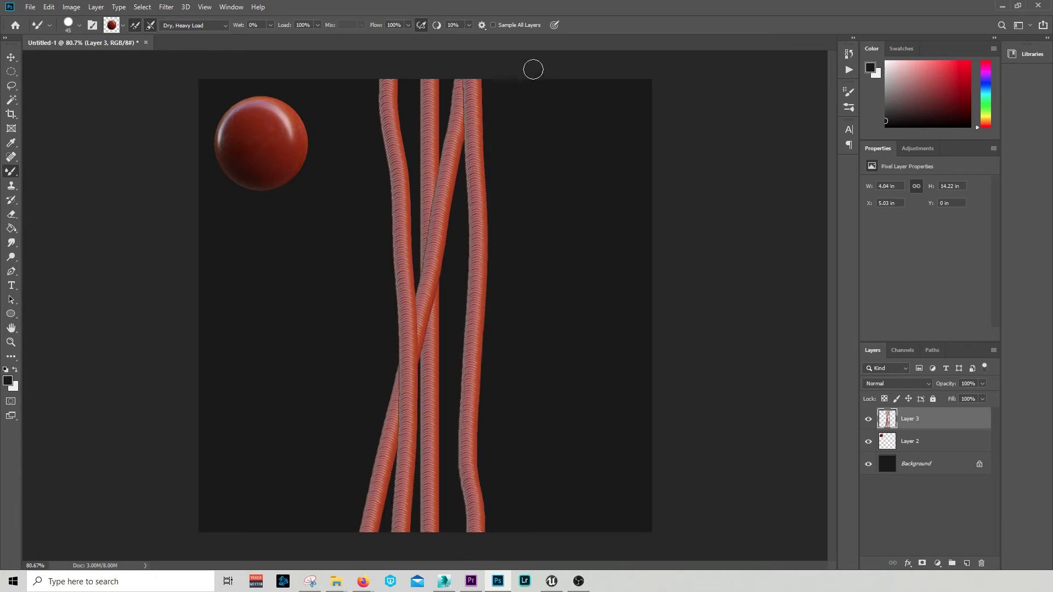
left_click_drag(533, 69, 533, 535)
mouse_move(313, 80)
left_mouse_down()
mouse_move(279, 328)
mouse_move(223, 558)
left_mouse_up()
left_click_drag(253, 71, 281, 562)
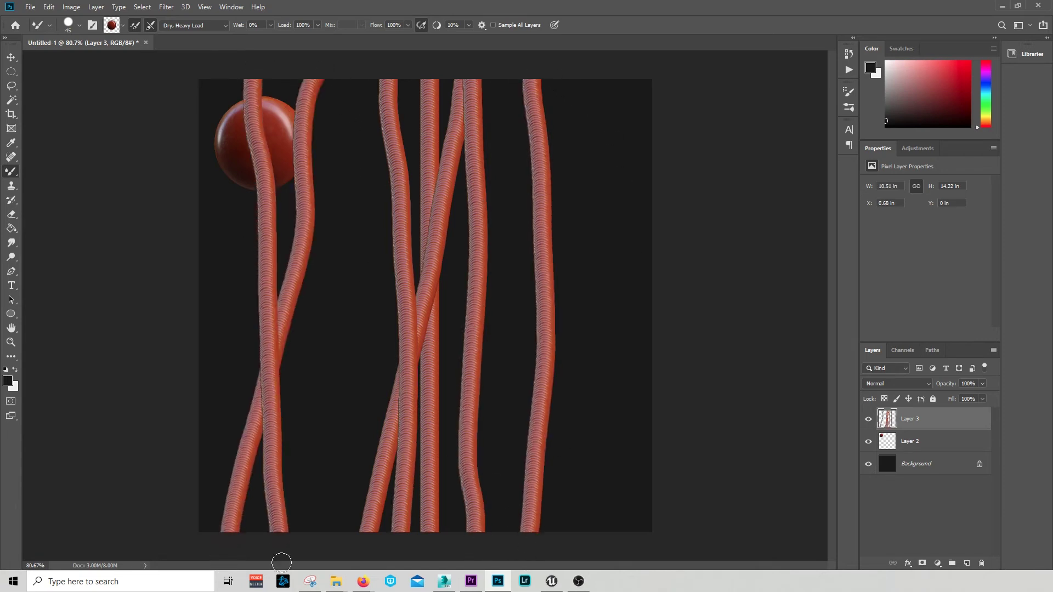
mouse_move(340, 70)
left_mouse_down()
mouse_move(332, 387)
mouse_move(306, 554)
left_mouse_up()
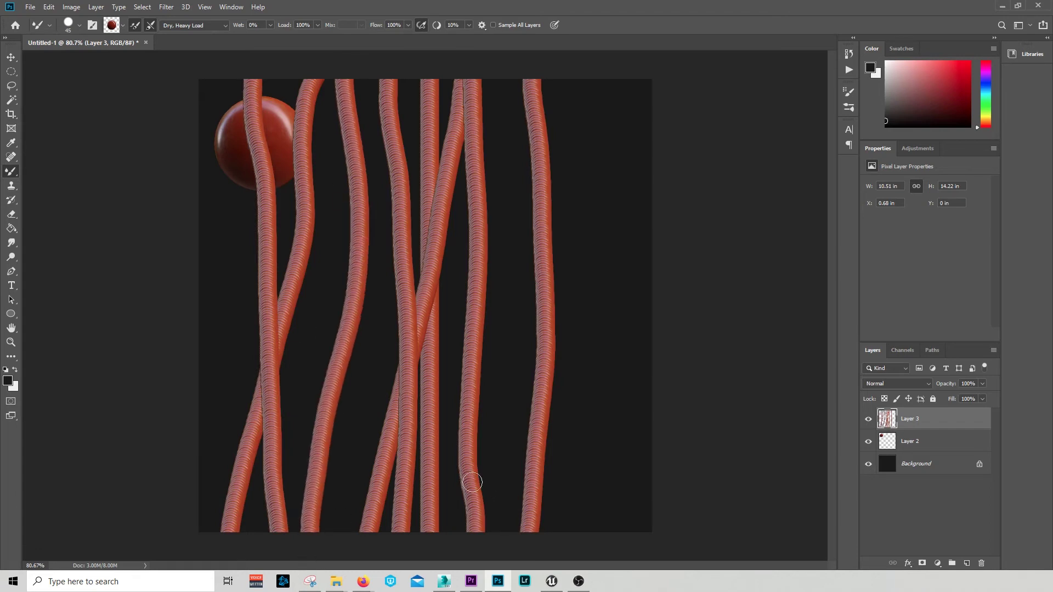
Step: Add dark-red cables along the right edge and through the centre, then zoom in
mouse_move(582, 550)
left_mouse_down()
mouse_move(591, 253)
mouse_move(570, 58)
left_mouse_up()
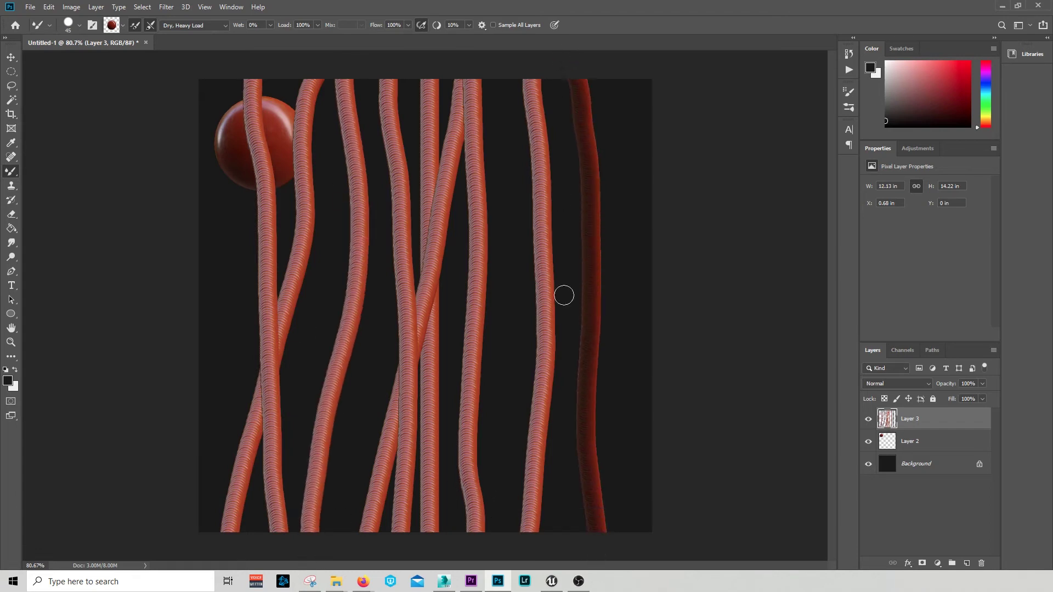
mouse_move(493, 538)
left_mouse_down()
mouse_move(575, 122)
mouse_move(570, 55)
left_mouse_up()
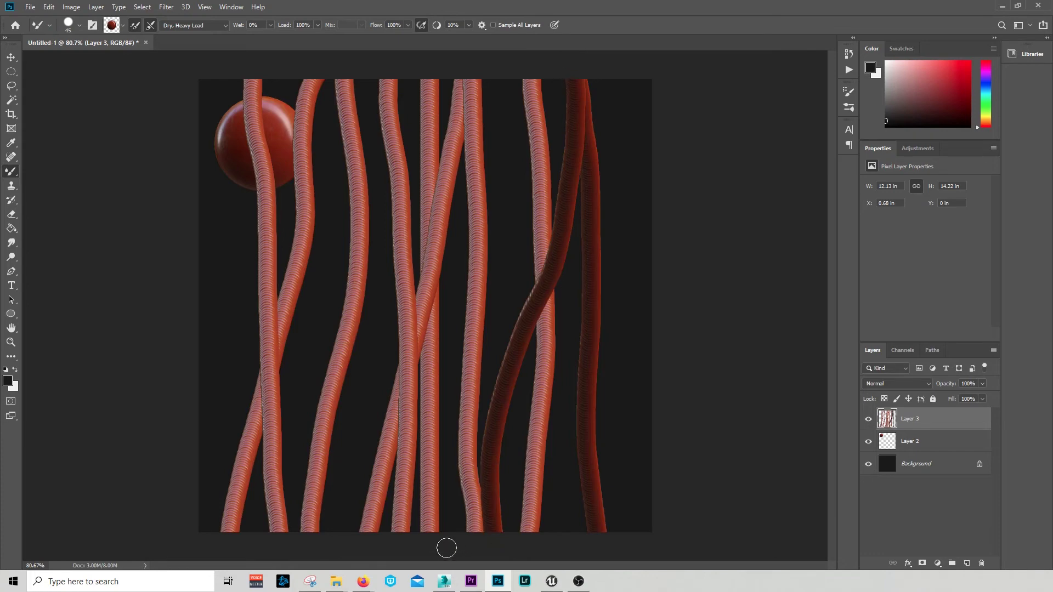
mouse_move(447, 549)
left_mouse_down()
mouse_move(393, 57)
mouse_move(420, 160)
mouse_move(402, 491)
mouse_move(387, 568)
left_mouse_up()
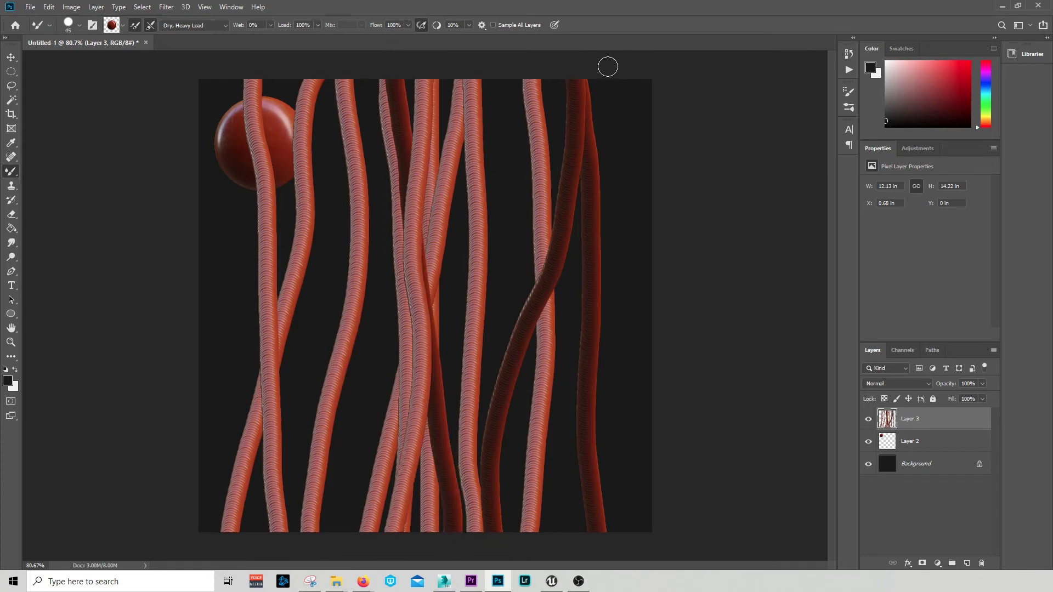
mouse_move(607, 66)
left_mouse_down()
mouse_move(523, 411)
mouse_move(505, 540)
left_mouse_up()
mouse_move(340, 546)
left_mouse_down()
mouse_move(377, 155)
mouse_move(375, 59)
mouse_move(315, 182)
mouse_move(312, 571)
left_mouse_up()
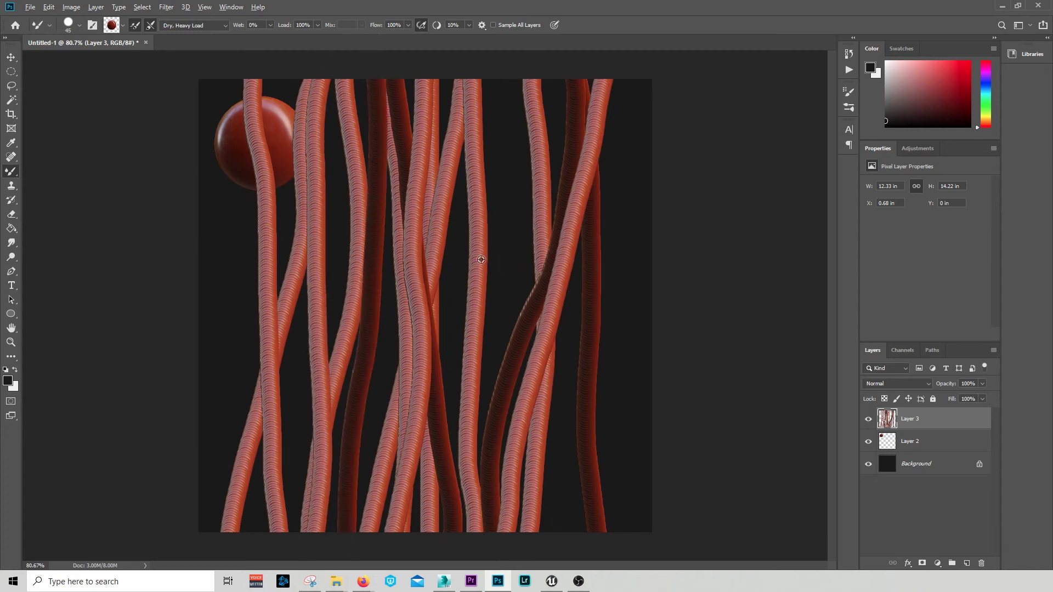
scroll(504, 274, "up", 5)
scroll(497, 278, "up", 1)
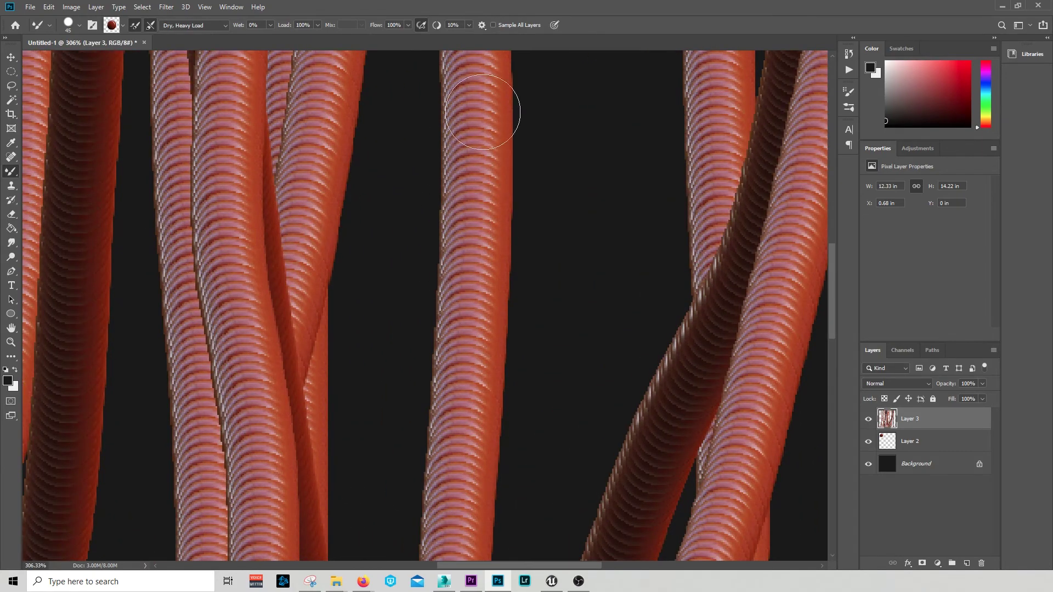
Step: Open Brush Settings and test a 27% tip spacing with an undone stroke
scroll(456, 343, "down", 6)
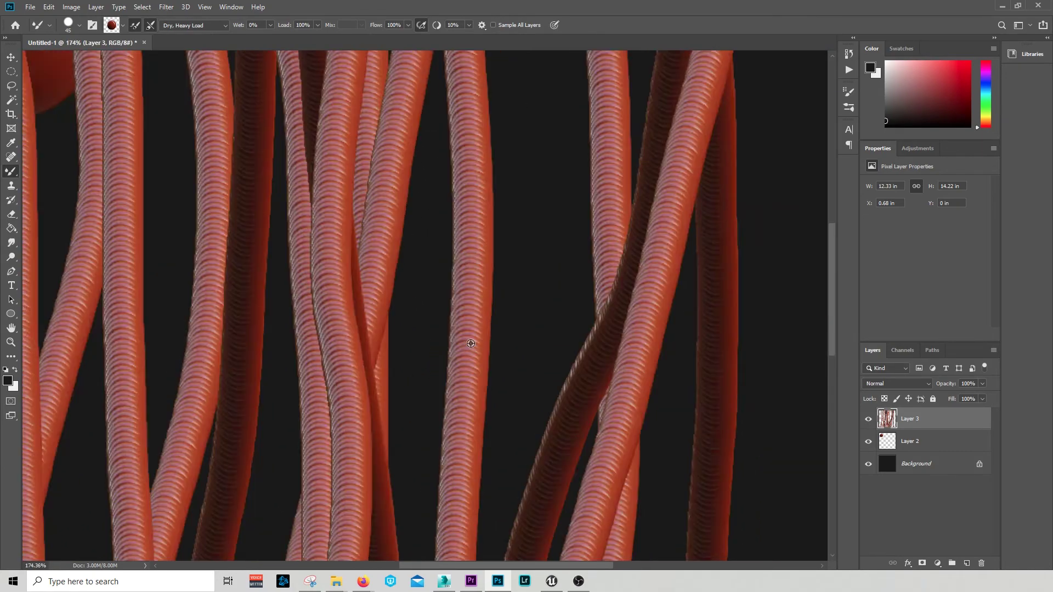
scroll(456, 343, "down", 1)
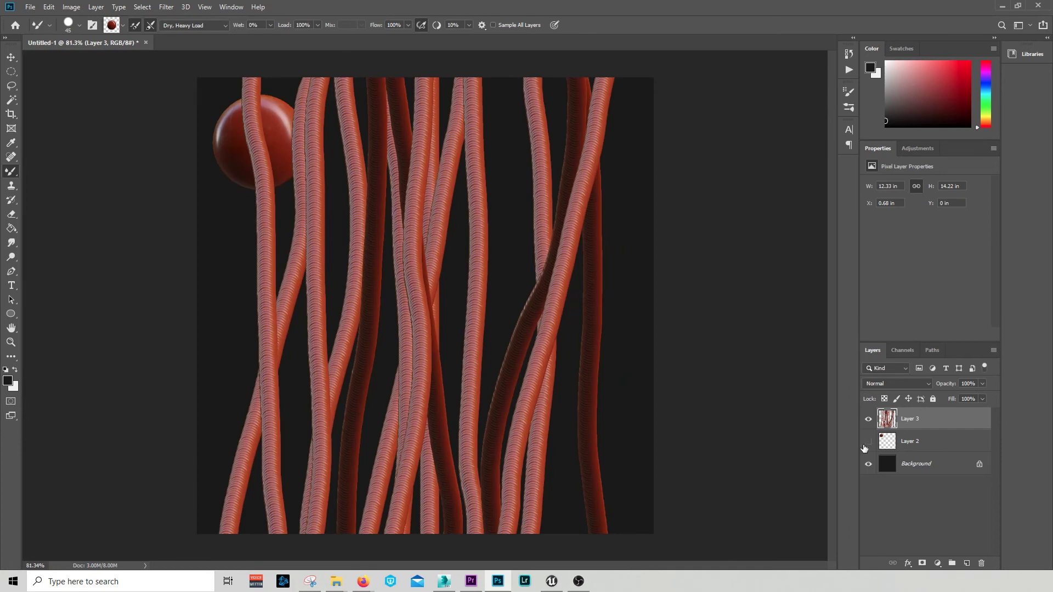
left_click(848, 91)
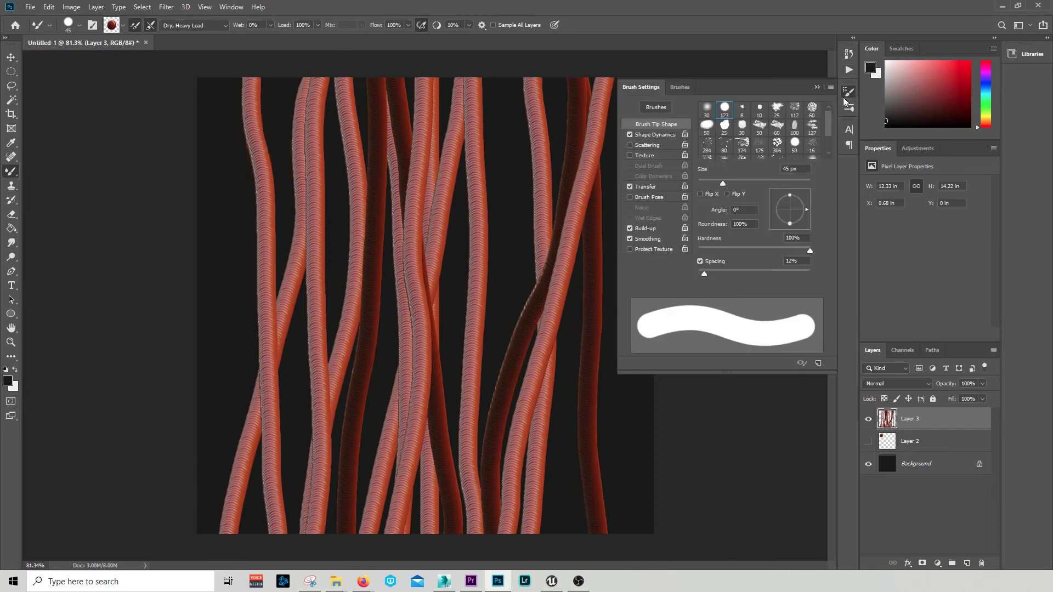
left_click(656, 135)
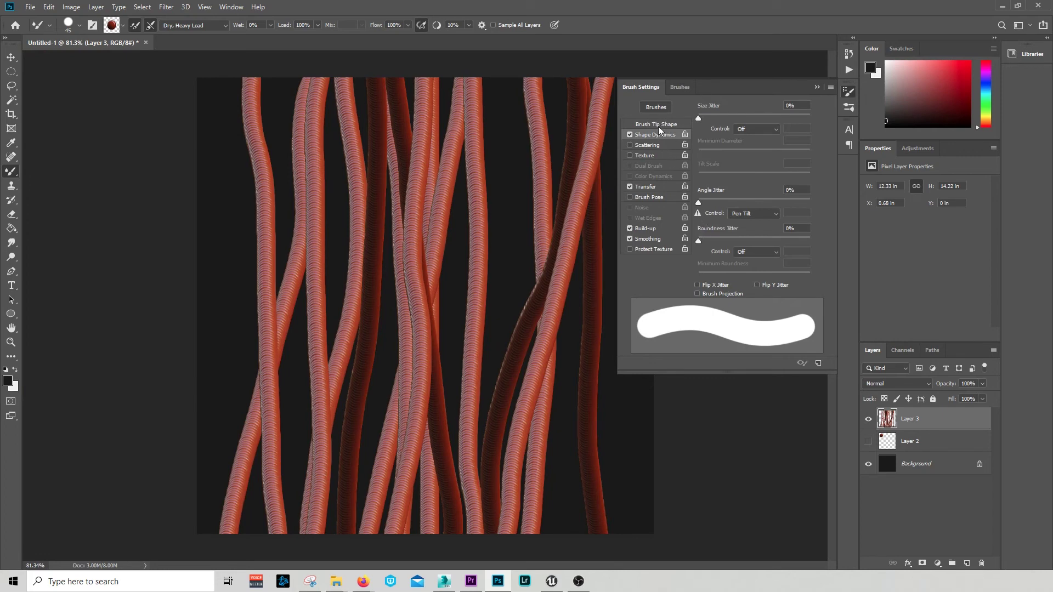
left_click(658, 126)
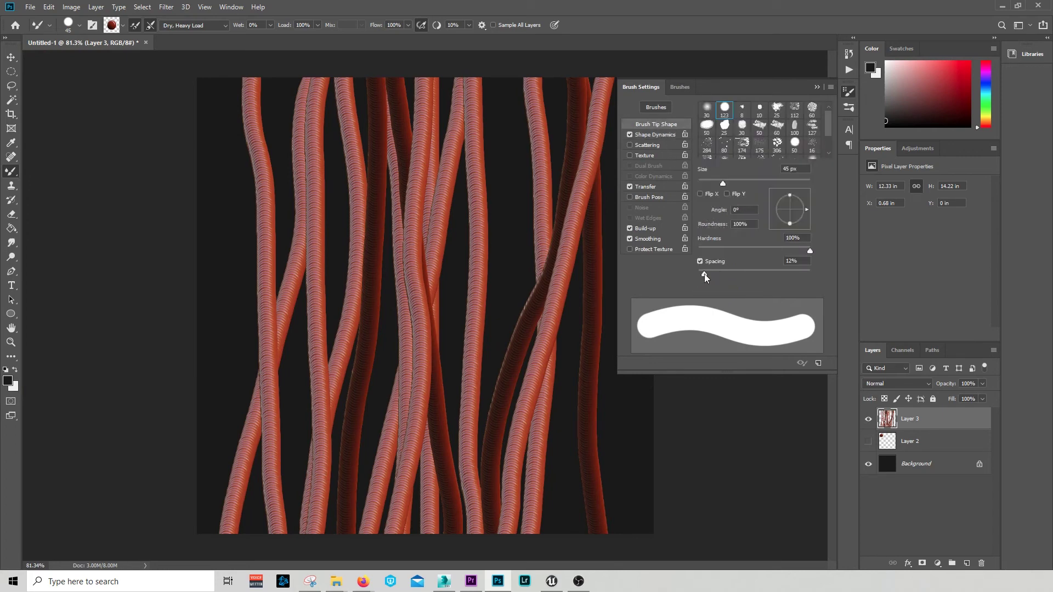
left_click_drag(705, 273, 712, 274)
mouse_move(286, 72)
left_mouse_down()
mouse_move(289, 274)
mouse_move(265, 532)
left_mouse_up()
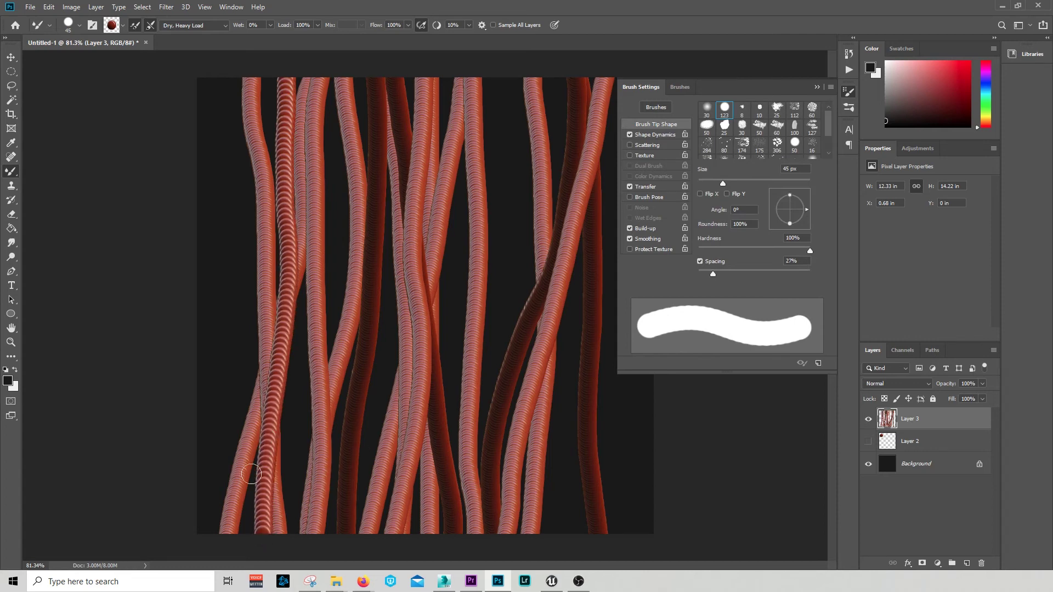
key("ctrl+z")
Step: Try 1% and 6% spacing with undone test strokes, settling on 19% spacing
left_click_drag(712, 274, 697, 274)
left_click_drag(497, 72, 485, 549)
key("ctrl+z")
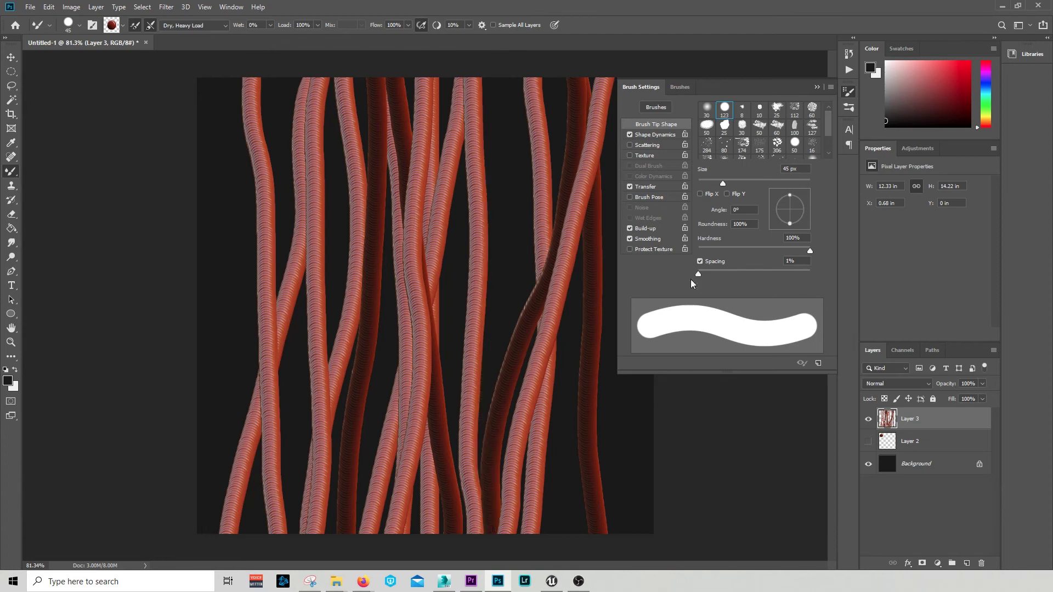
left_click_drag(699, 274, 701, 275)
left_click_drag(489, 63, 488, 570)
left_click_drag(559, 543, 497, 228)
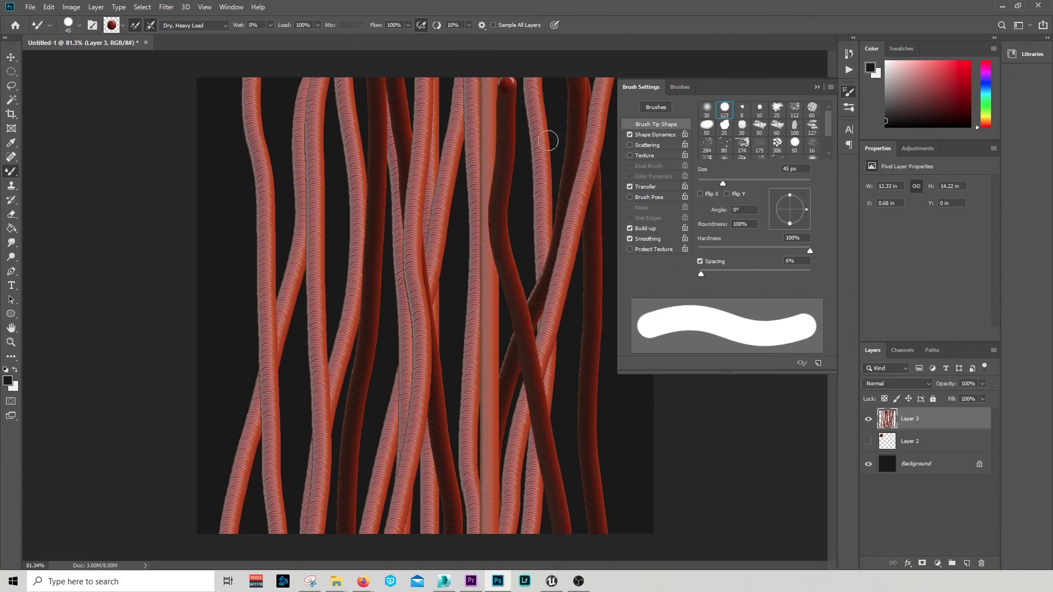
key("ctrl+z")
key("ctrl+z")
left_click_drag(702, 273, 708, 273)
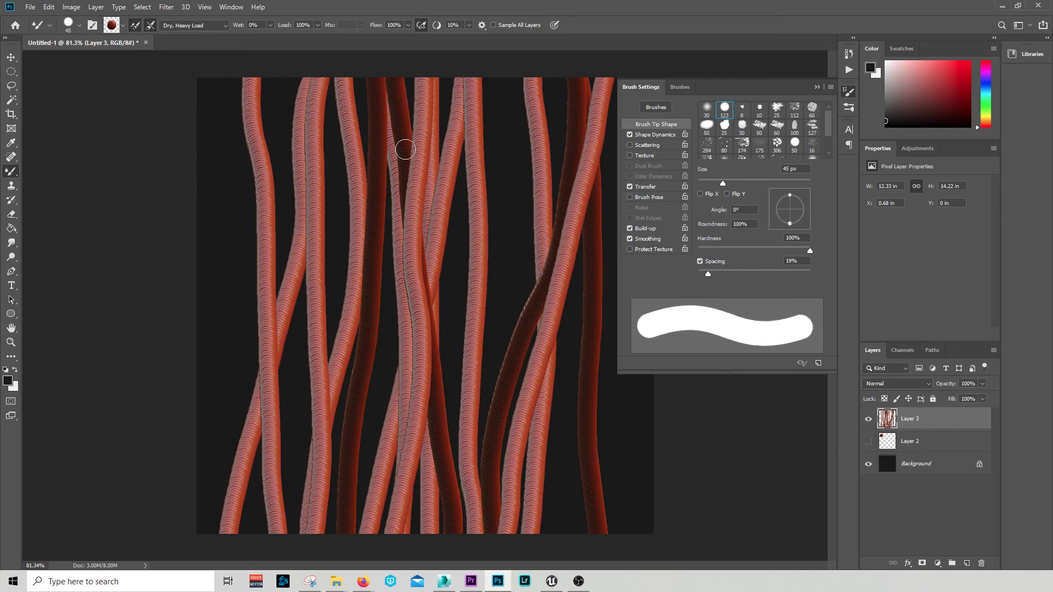
left_click_drag(239, 67, 226, 533)
key("ctrl+z")
Step: Hide the tubes, show the red sphere, and move a duplicate of it below the original
left_click(848, 94)
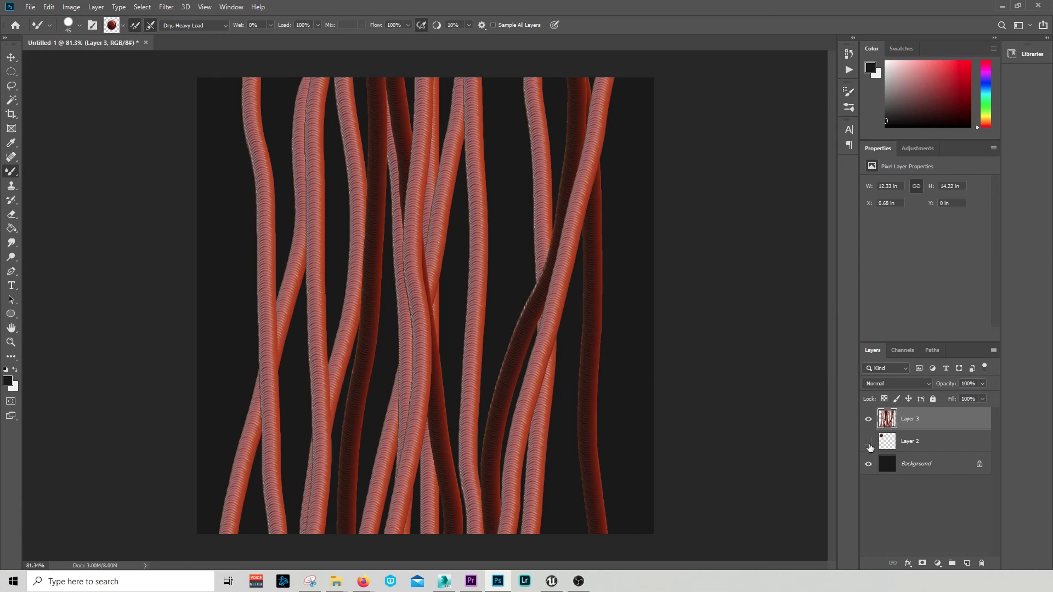
left_click(868, 419)
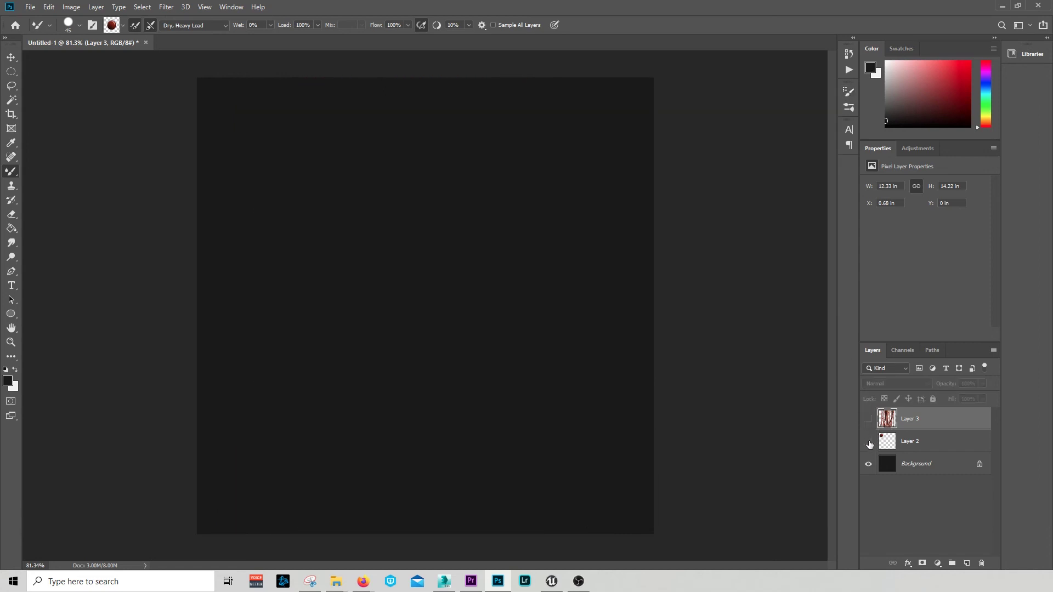
left_click(868, 442)
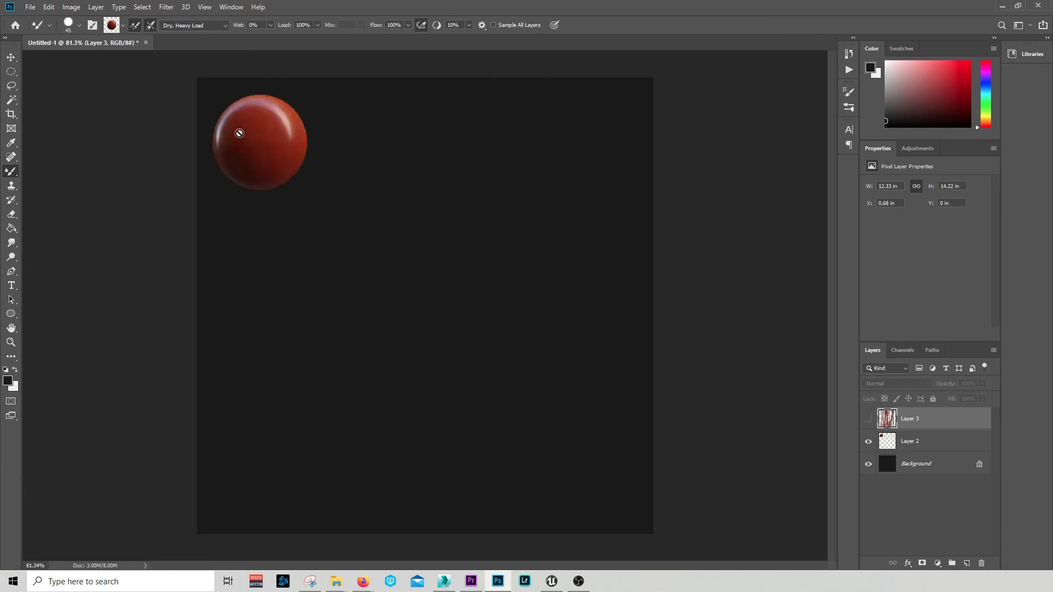
left_click_drag(901, 448, 967, 563)
left_click(11, 57)
left_click_drag(278, 160, 275, 261)
Step: Turn the copy blue with a clipped Hue/Saturation at Hue -143, then merge it down
left_click(910, 150)
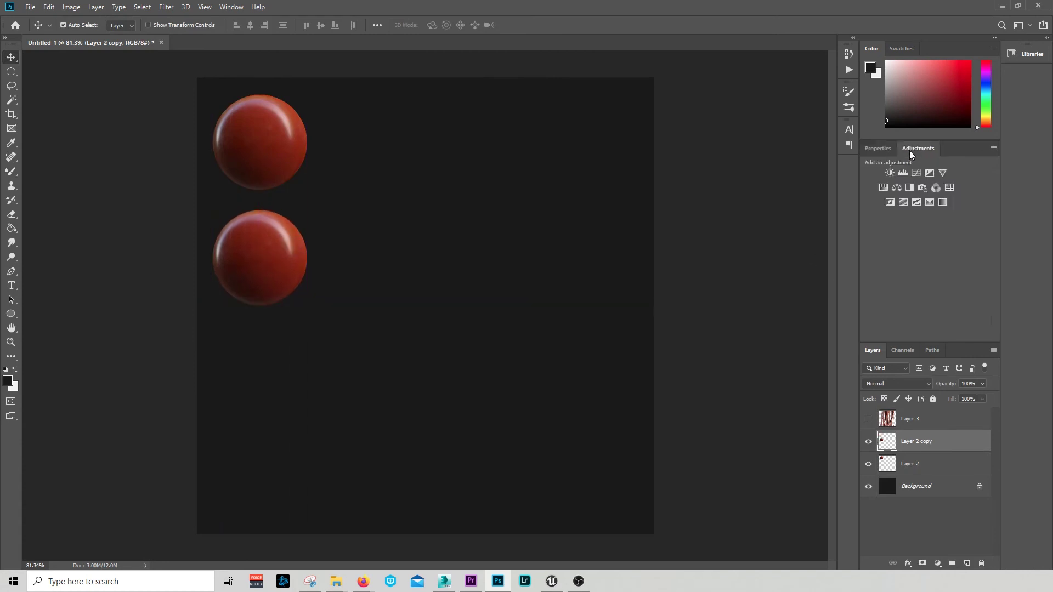
left_click(883, 188)
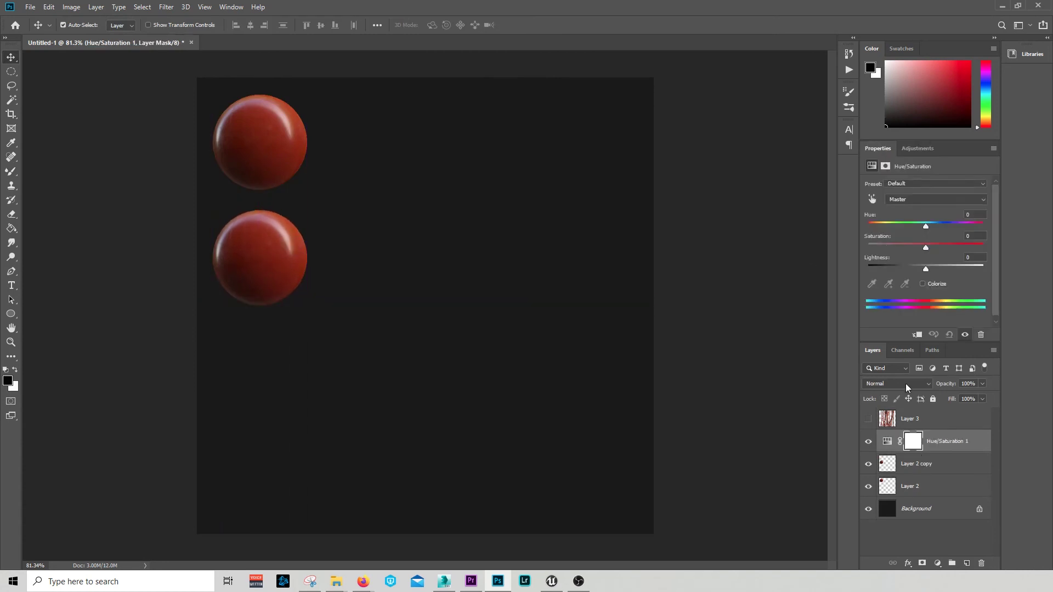
left_click(889, 450, "alt")
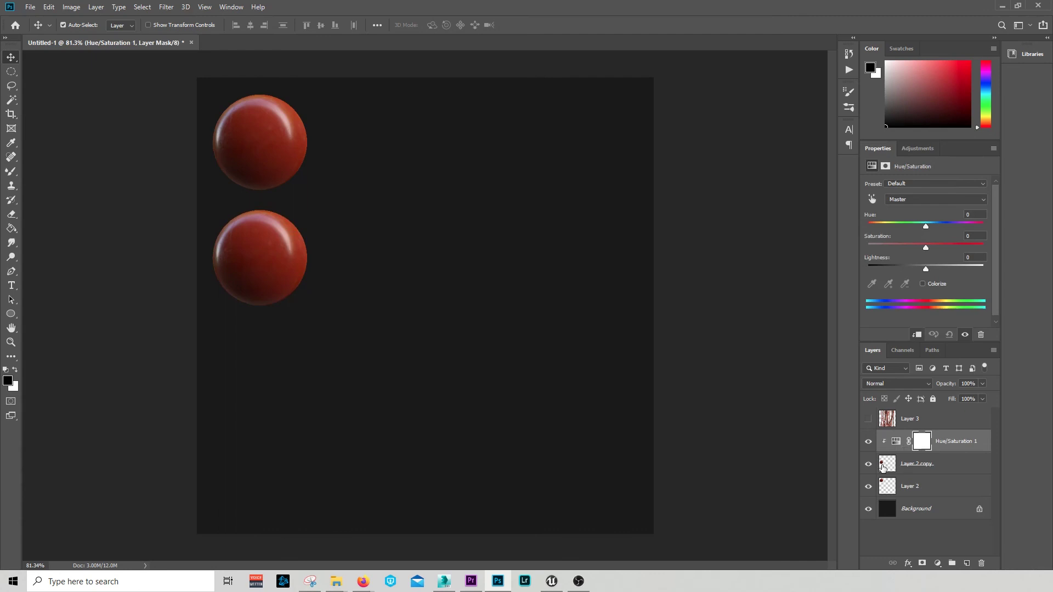
left_click_drag(909, 227, 876, 228)
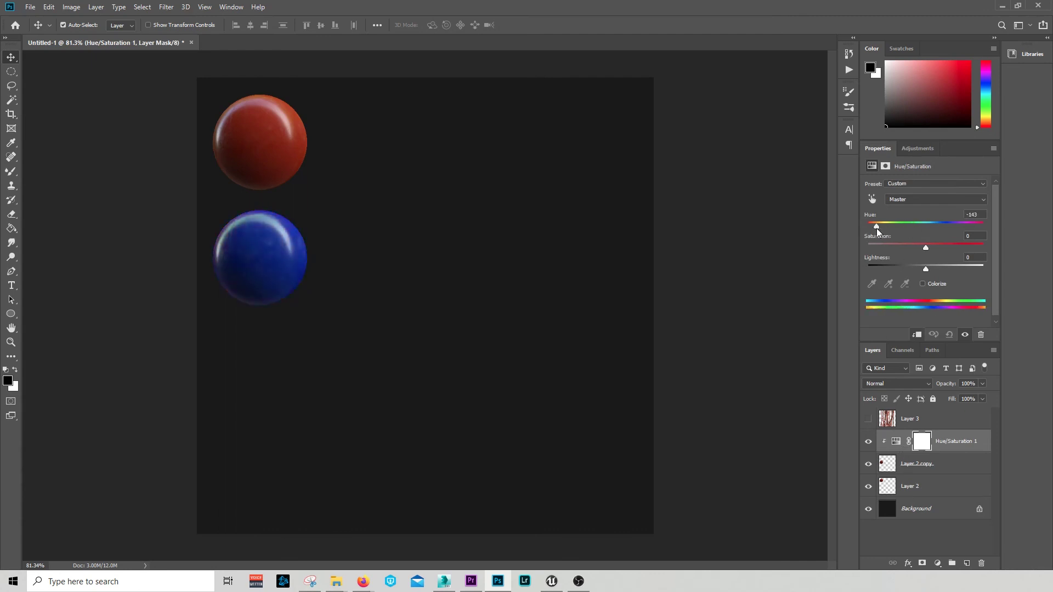
left_click(939, 470)
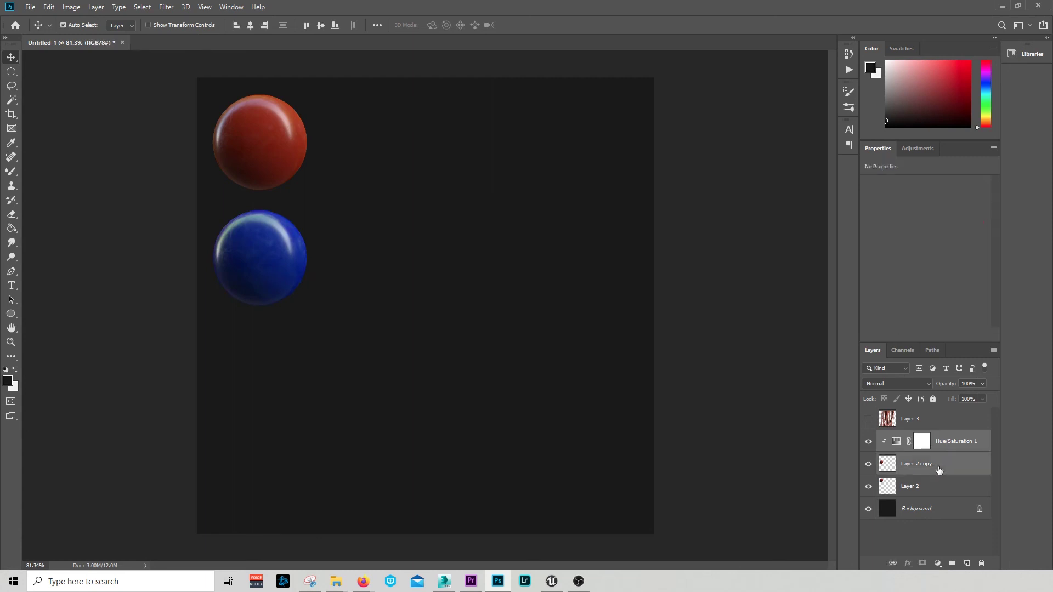
right_click(941, 470)
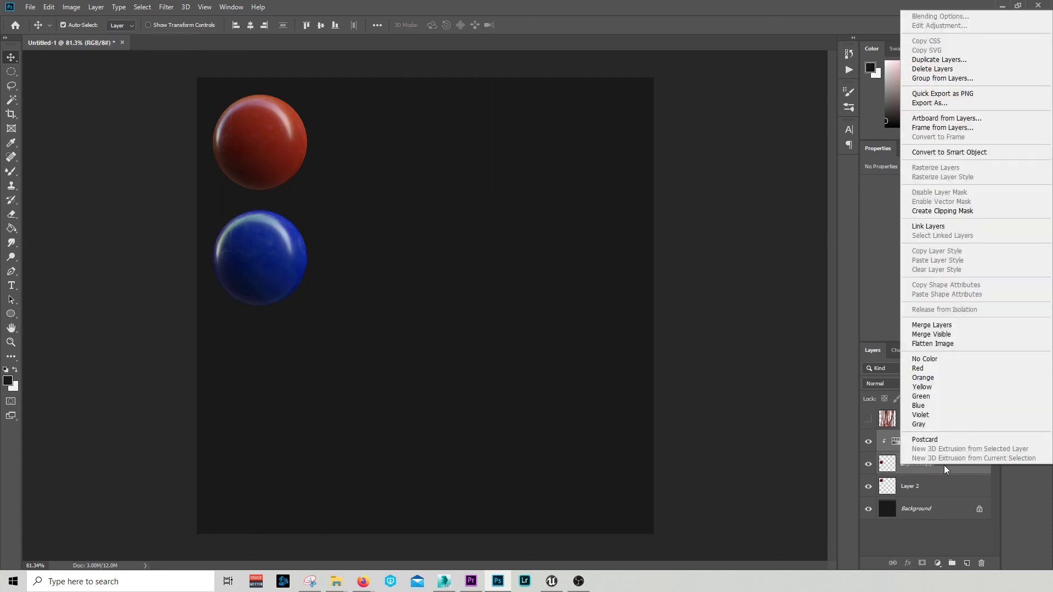
left_click(926, 326)
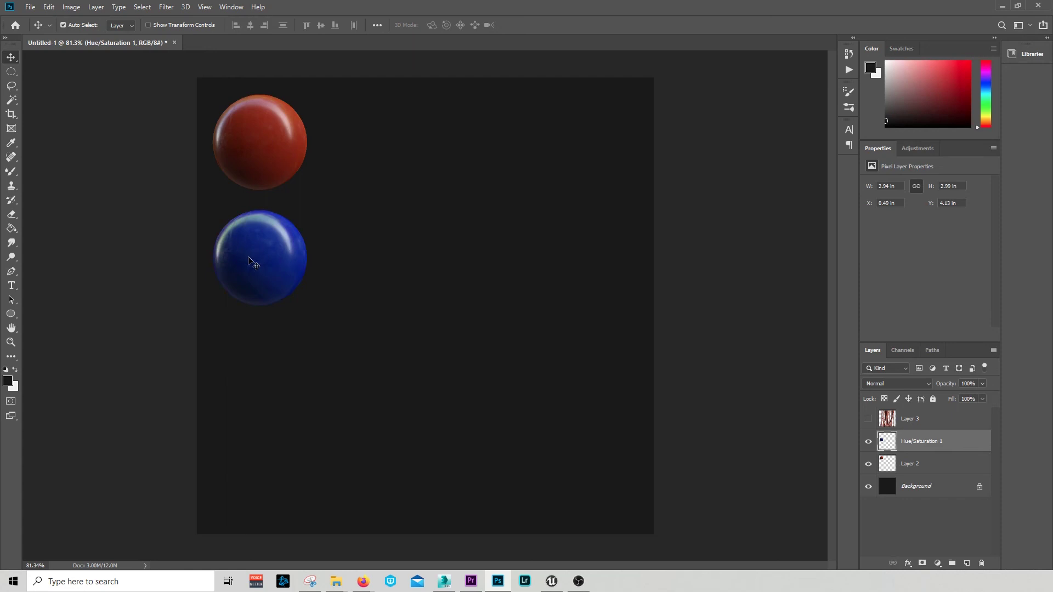
Step: Load the mixer brush from the blue sphere, hide the spheres, and set size 40 on the tubes layer
key("b")
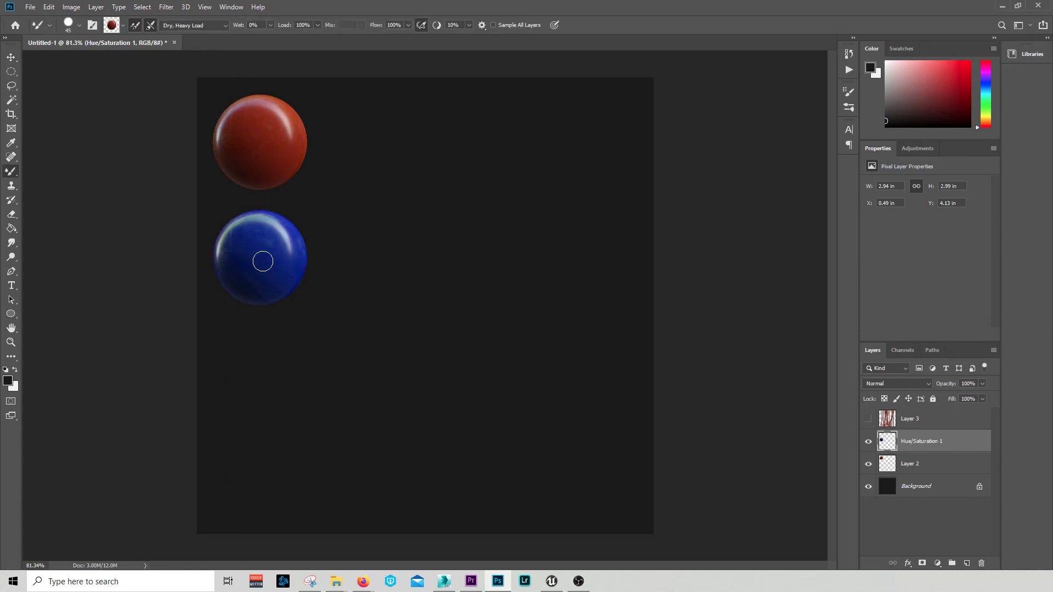
key("bracketright")
key("bracketright")
key("bracketright")
key("bracketright")
key("bracketright")
key("bracketright")
key("bracketright")
key("bracketright")
key("bracketright")
key("bracketright")
left_click(260, 258, "alt")
left_click(868, 419)
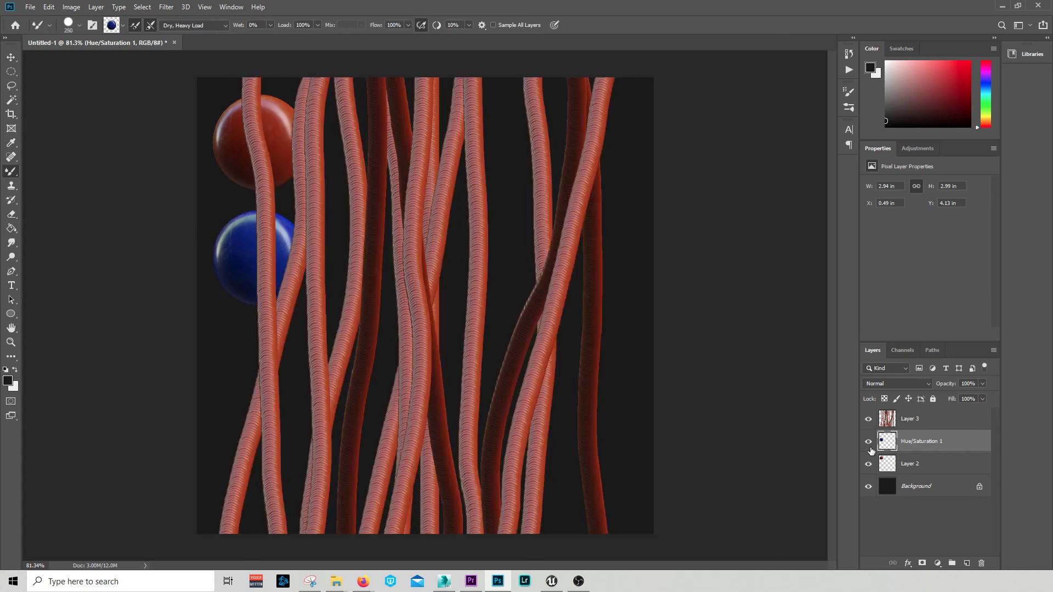
left_click(868, 441)
left_click(910, 419)
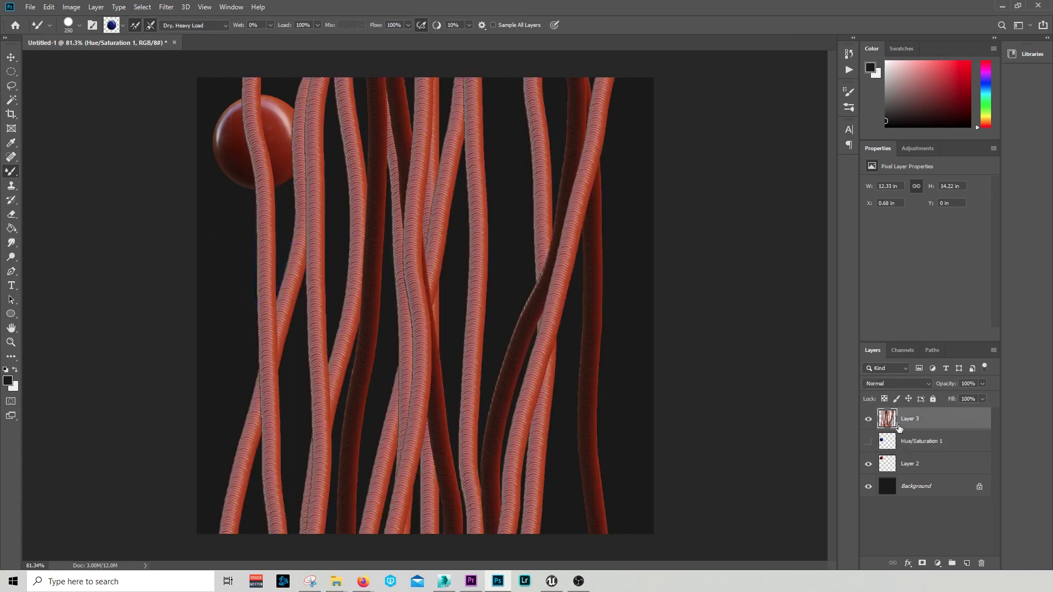
left_click(868, 464)
key("bracketleft")
key("bracketleft")
key("bracketleft")
key("bracketleft")
key("bracketleft")
key("bracketleft")
key("bracketleft")
key("bracketleft")
key("bracketleft")
key("bracketleft")
key("bracketleft")
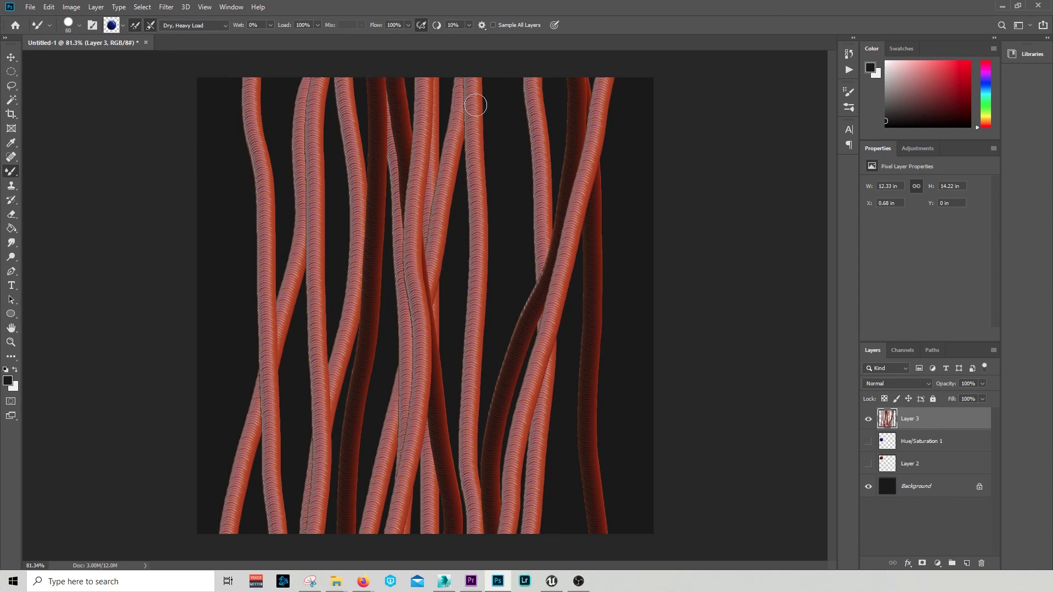
Step: Paint four wavy blue strands down the canvas among the red cables
mouse_move(494, 79)
left_mouse_down()
mouse_move(506, 397)
mouse_move(496, 552)
left_mouse_up()
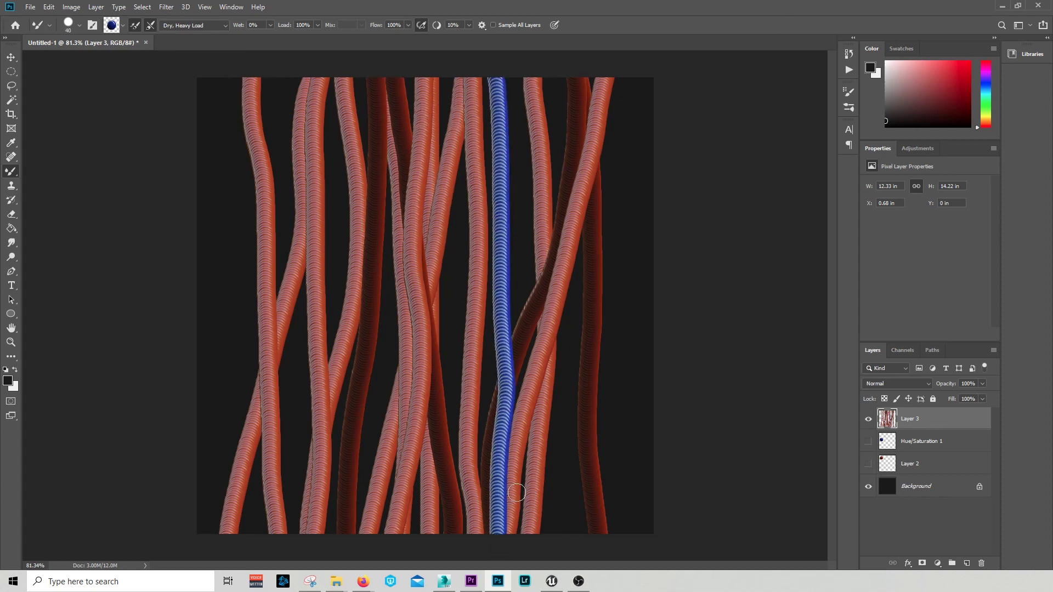
left_click_drag(362, 73, 336, 555)
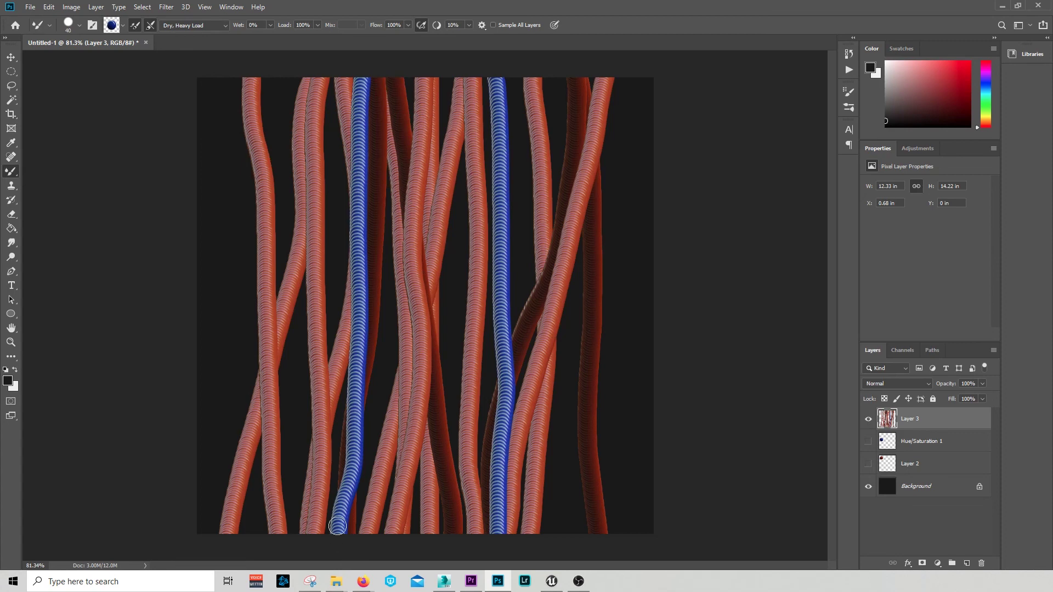
left_click_drag(277, 74, 200, 533)
left_click_drag(516, 75, 528, 355)
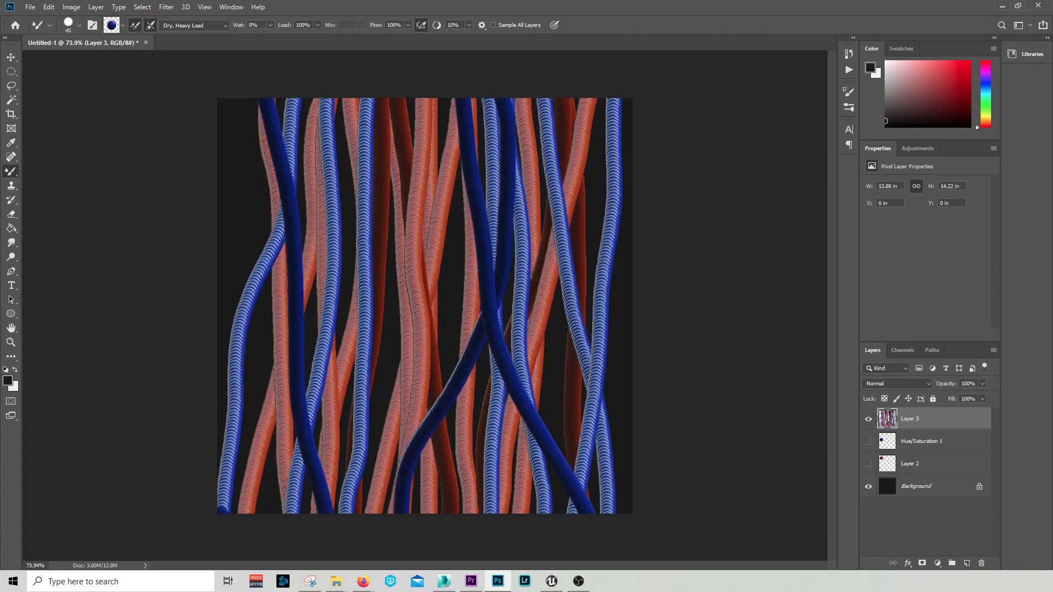